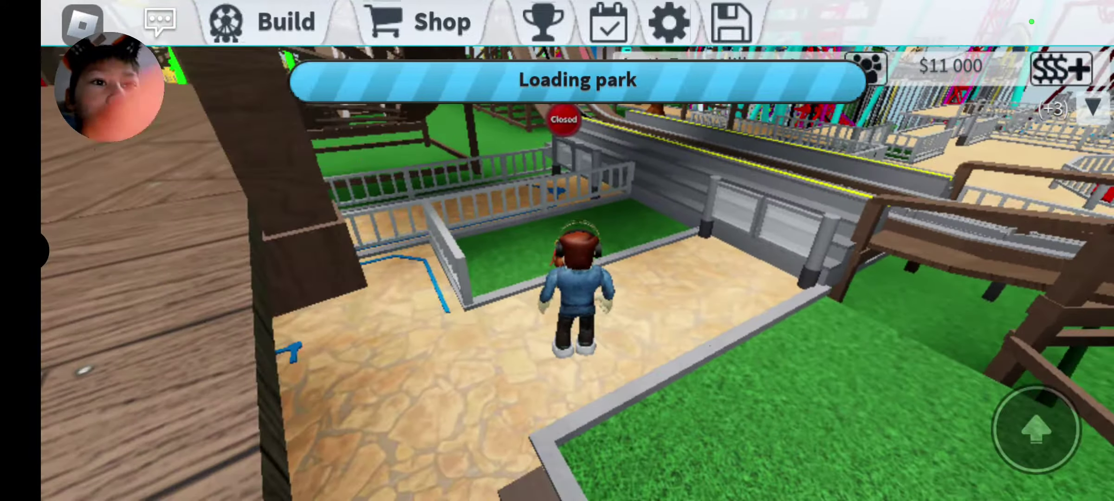
Step: Enter Build mode and dismiss the Wooden coaster's settings popup
{"action": "left_click", "coordinate": [261, 22]}
{"action": "left_click", "coordinate": [1073, 92]}
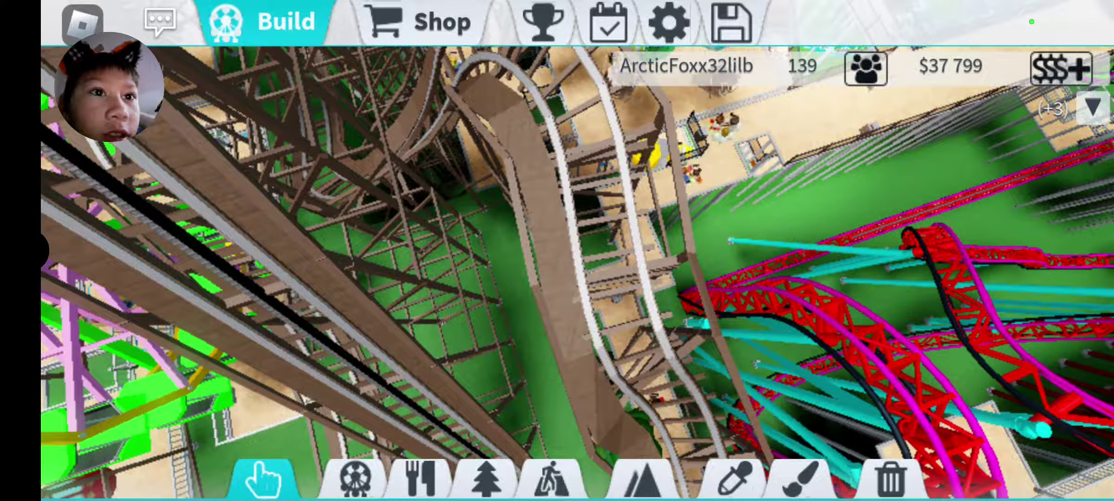
Step: Switch the Wooden coaster from Closed to Open in its ride panel
{"action": "left_click", "coordinate": [609, 70]}
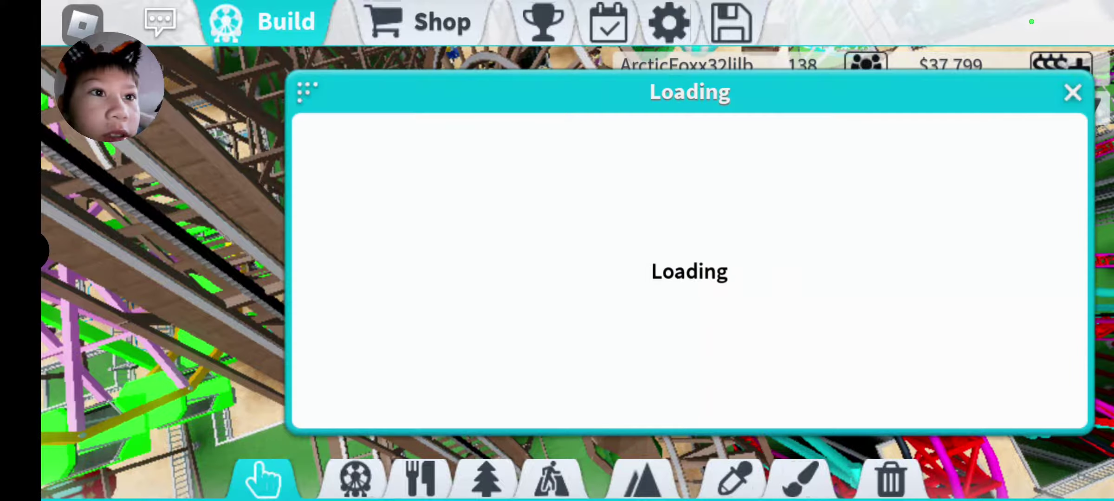
{"action": "left_click", "coordinate": [737, 278]}
{"action": "left_click", "coordinate": [1072, 92]}
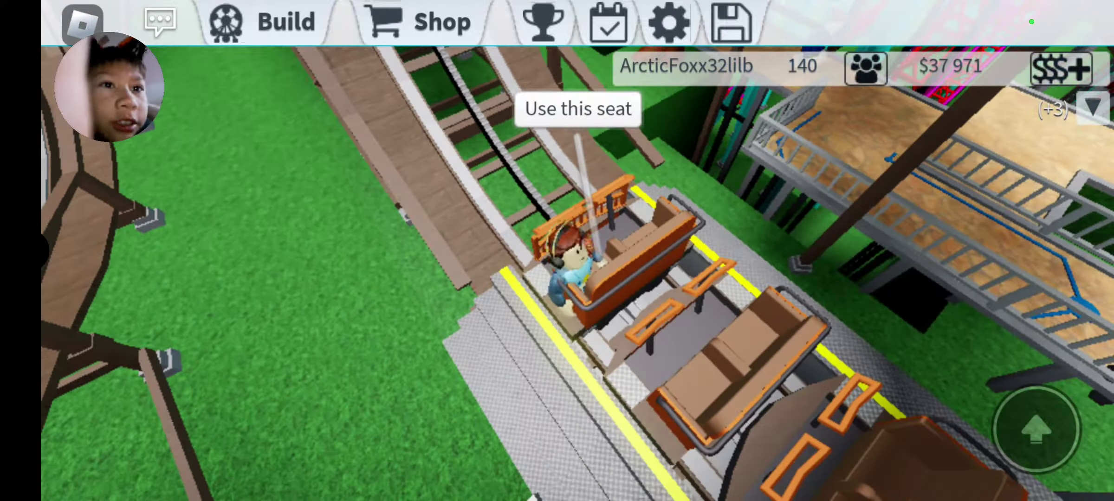
Step: Take a seat on the wooden coaster train to ride it
{"action": "left_click", "coordinate": [581, 110]}
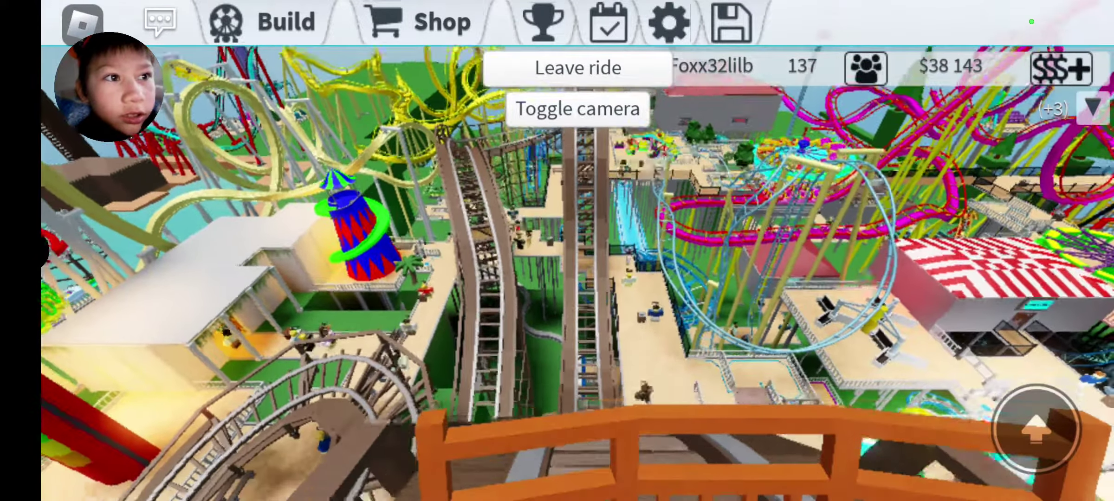
{"action": "left_click", "coordinate": [668, 22]}
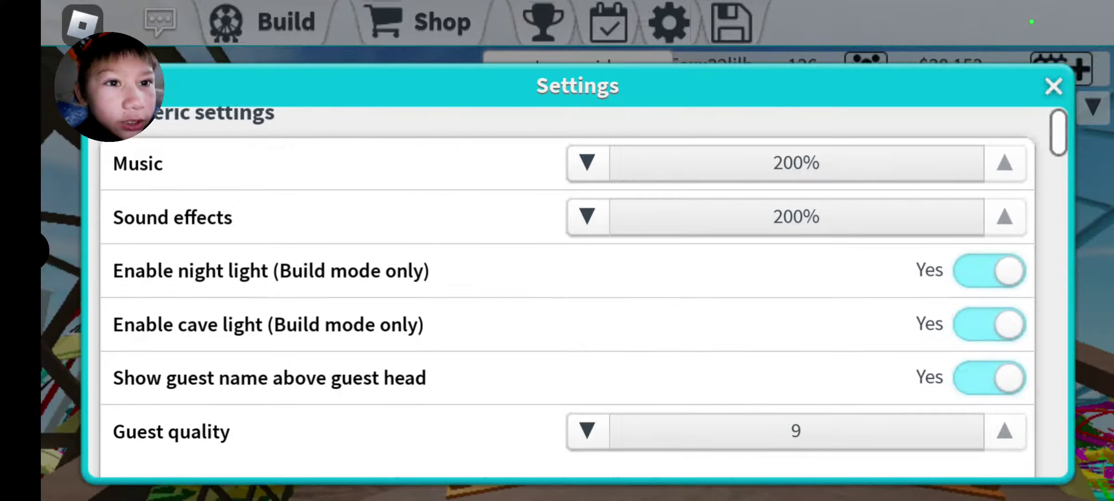
{"action": "scroll", "coordinate": [557, 305], "scroll_direction": "down", "scroll_amount": 1}
{"action": "scroll", "coordinate": [557, 304], "scroll_direction": "down", "scroll_amount": 1}
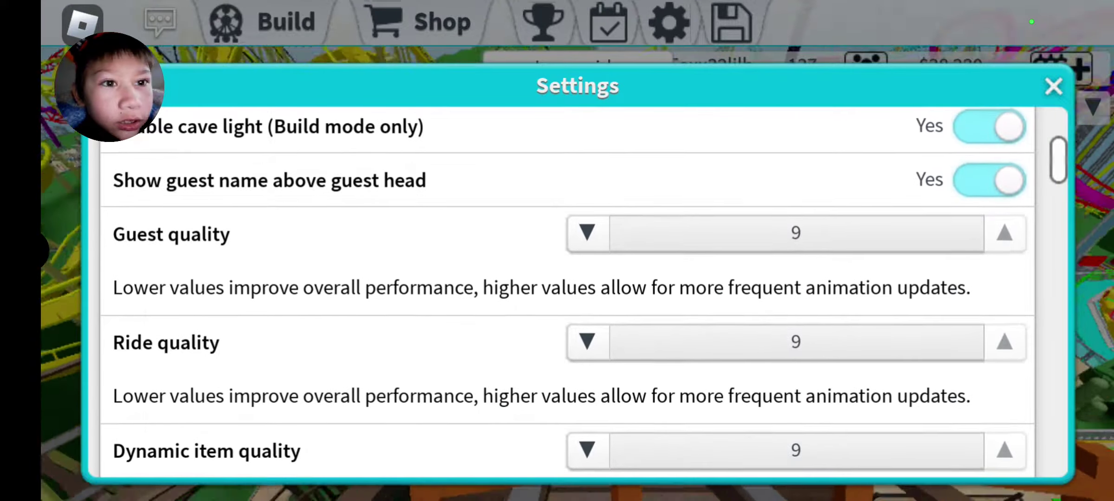
{"action": "left_click", "coordinate": [1052, 85]}
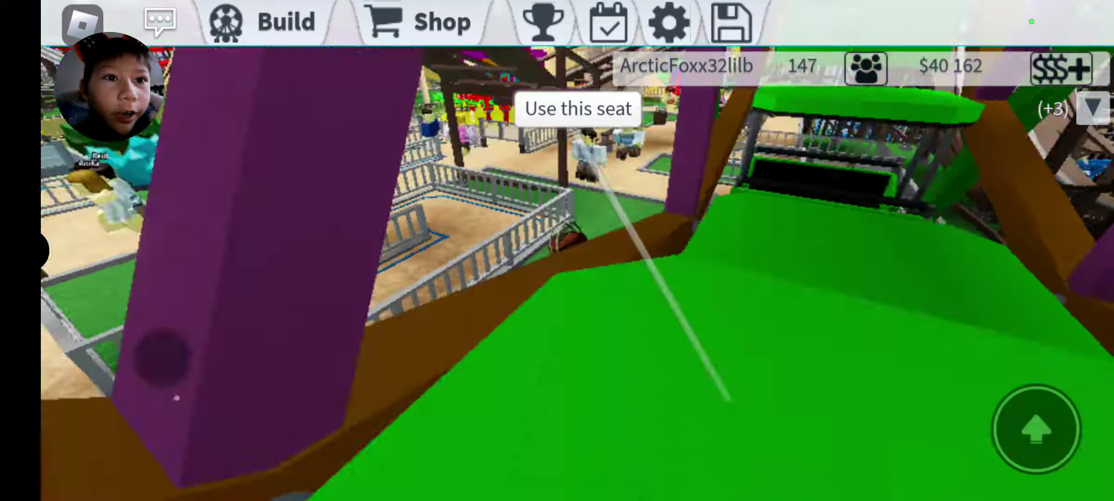
Step: Run forward across the park and ride the yellow-and-black steel coaster
{"action": "key", "text": "w"}
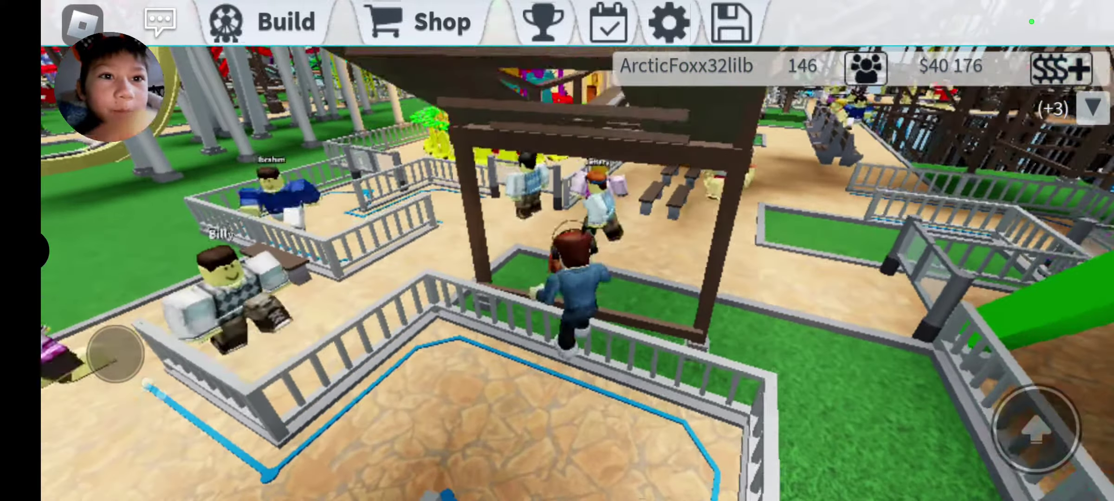
{"action": "key", "text": "w"}
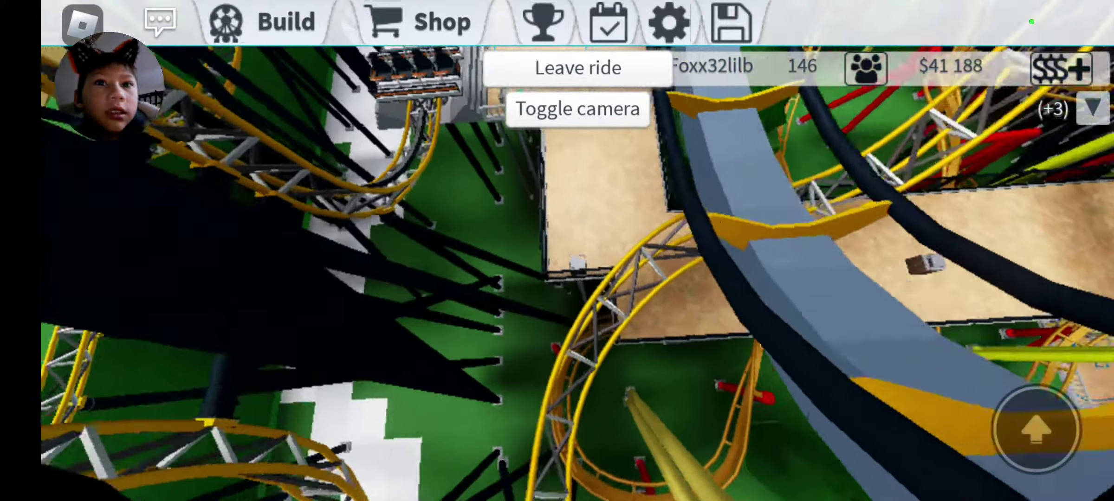
{"action": "left_click", "coordinate": [159, 21]}
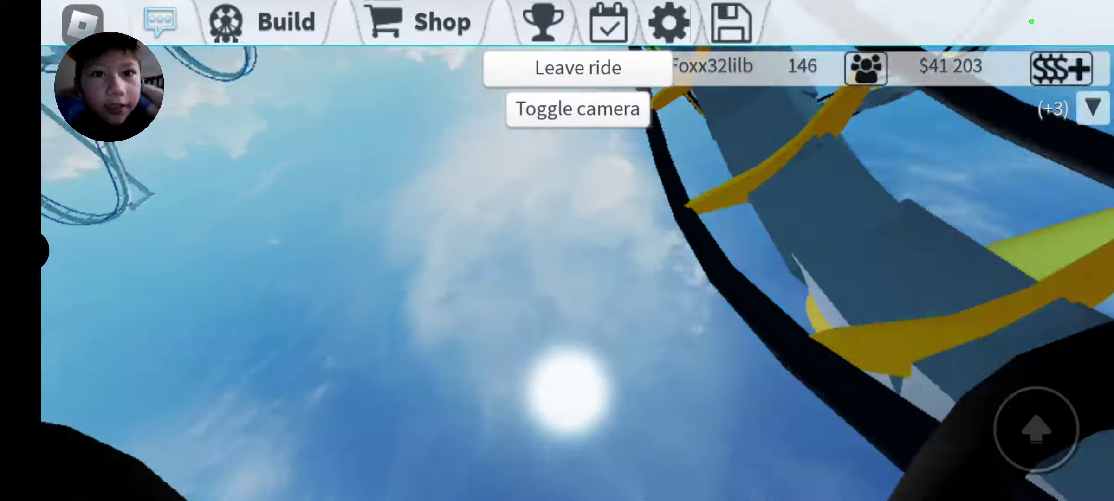
Step: Close the chat and leave the steel coaster
{"action": "left_click", "coordinate": [160, 21]}
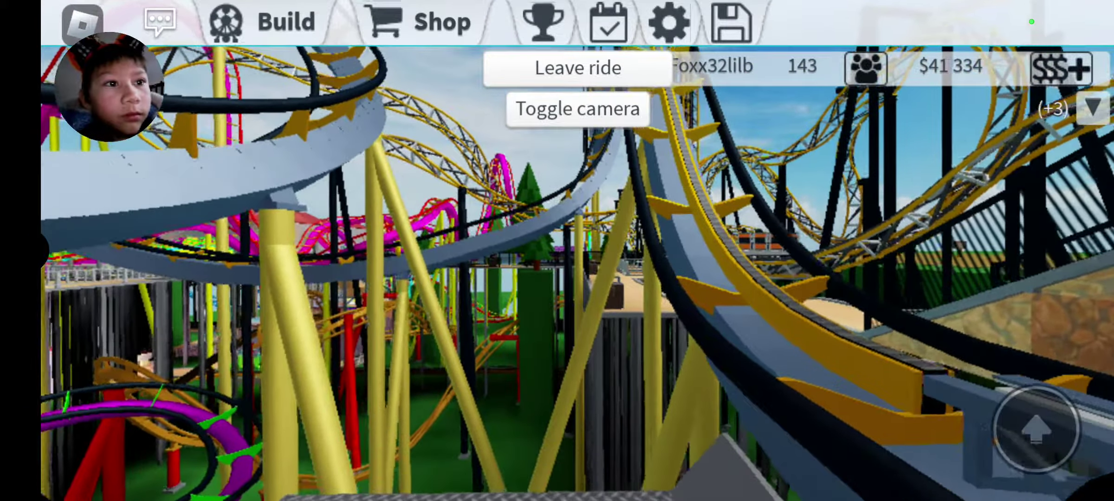
{"action": "left_click", "coordinate": [578, 66]}
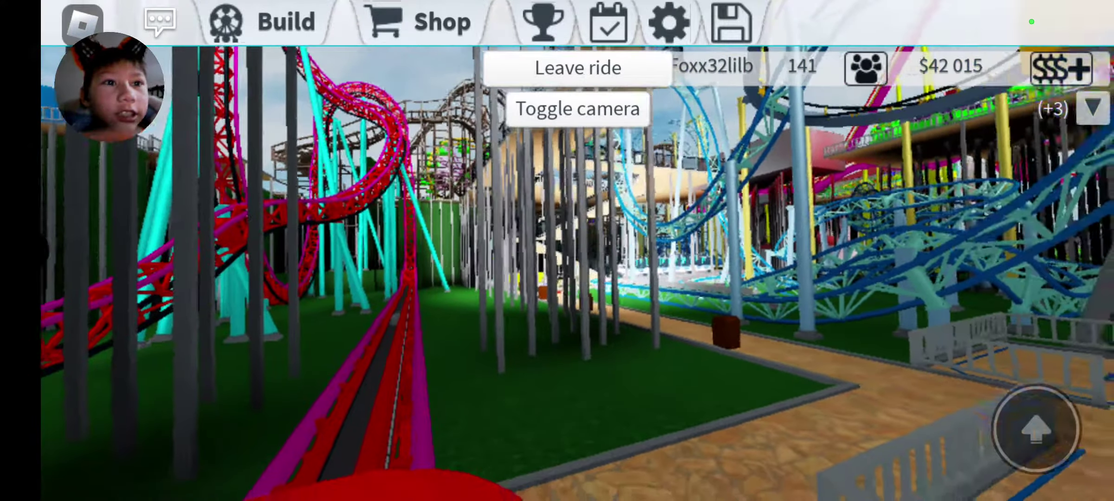
Step: Get off the red coaster and walk toward the motorbike coaster
{"action": "left_click", "coordinate": [578, 68]}
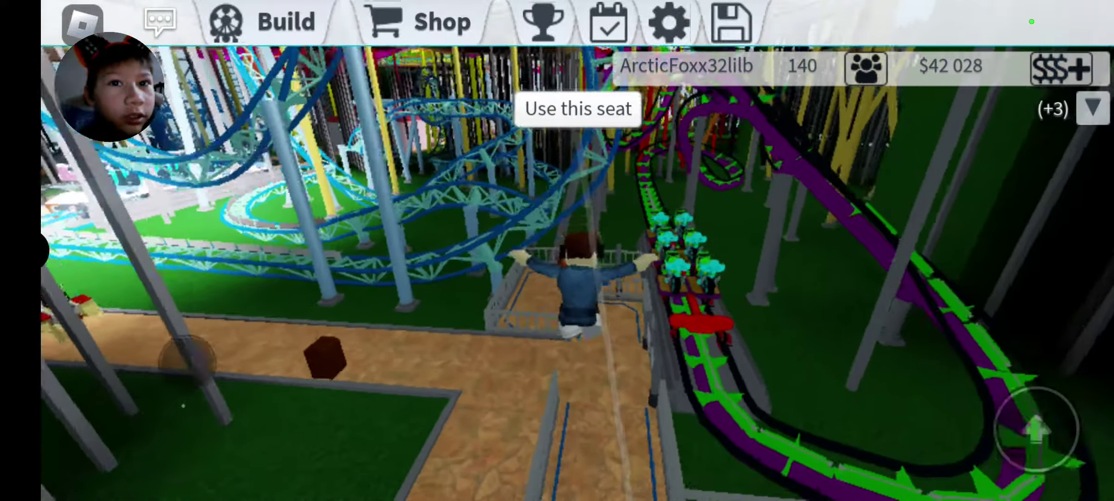
{"action": "left_click_drag", "start_coordinate": [187, 356], "coordinate": [157, 374]}
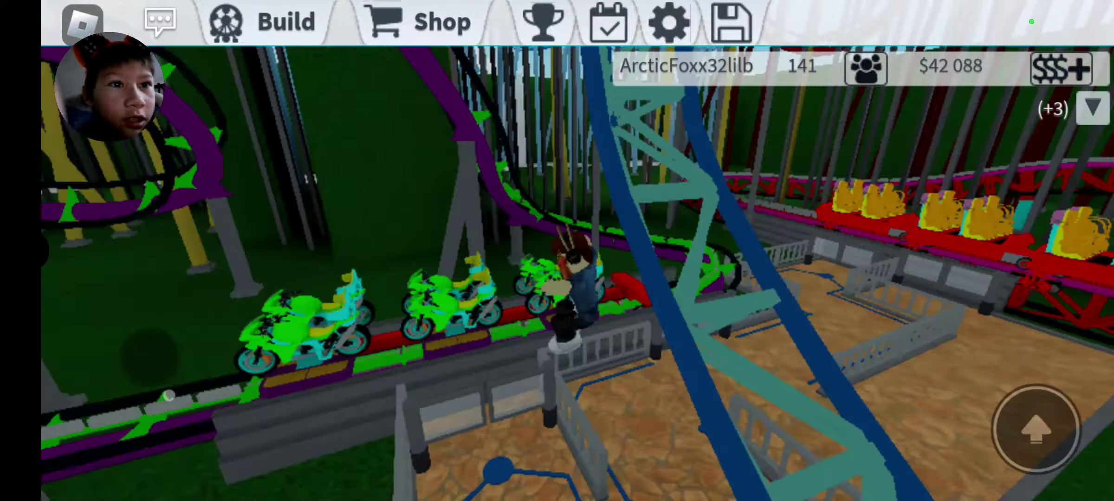
Step: Move up to a motorbike seat and board the motorbike coaster
{"action": "left_click_drag", "start_coordinate": [187, 357], "coordinate": [174, 330]}
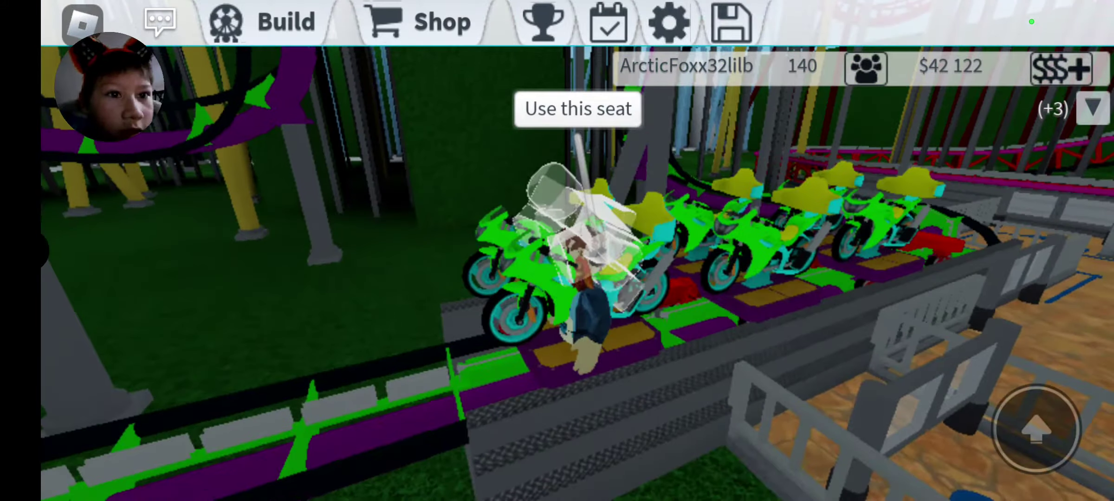
{"action": "left_click", "coordinate": [578, 109]}
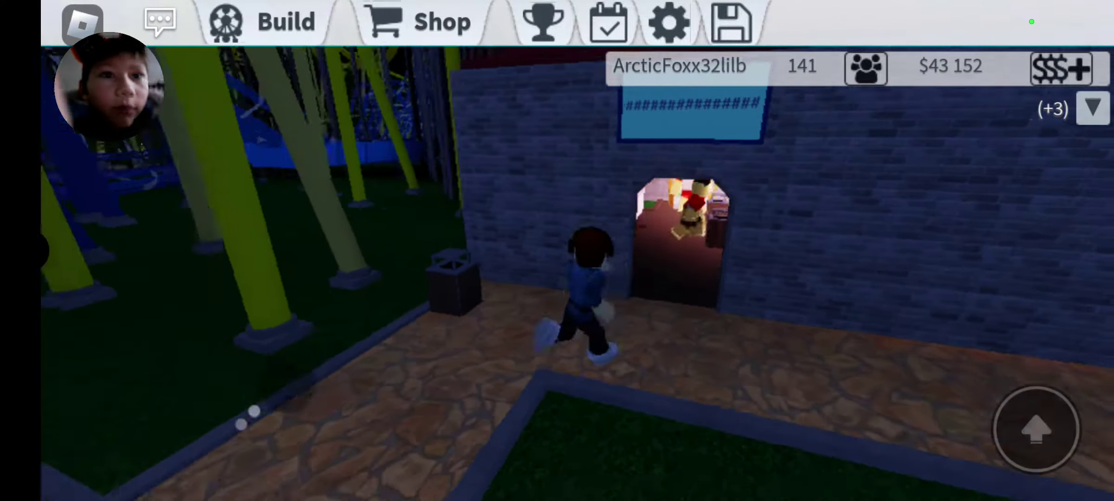
Step: View the building sign's text 'Cold sweets' in Denk One font, then close its settings
{"action": "left_click", "coordinate": [261, 22]}
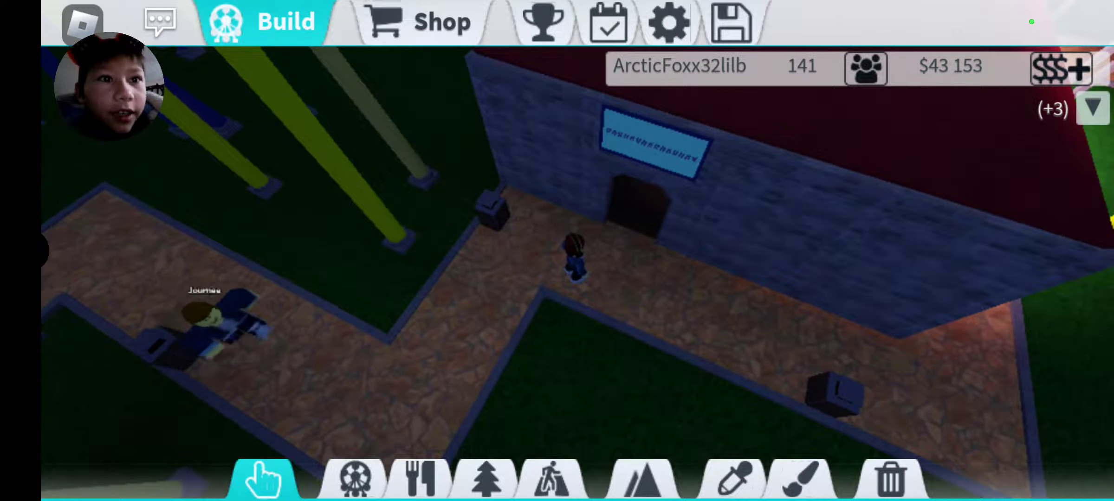
{"action": "left_click", "coordinate": [691, 113]}
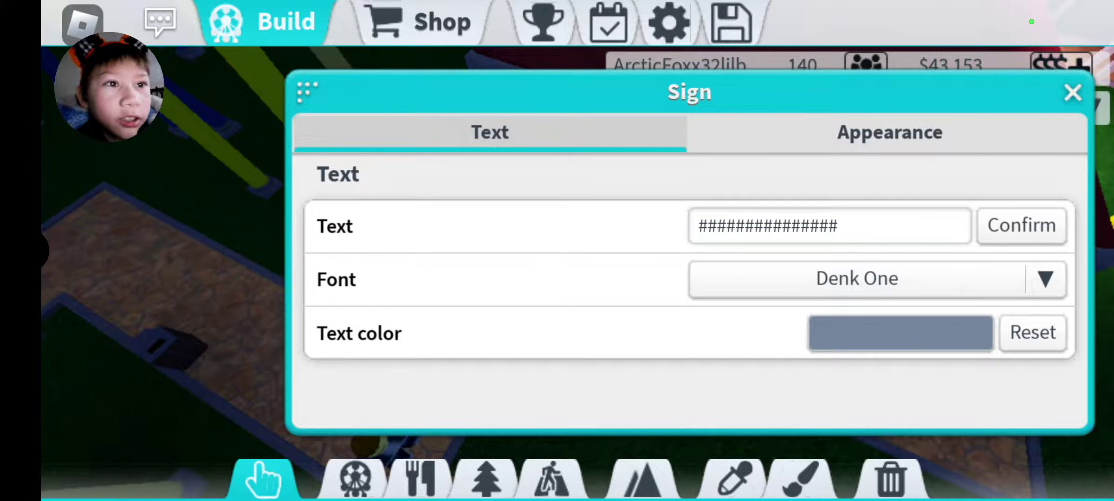
{"action": "left_click", "coordinate": [828, 226]}
{"action": "type", "text": "Cold sweets"}
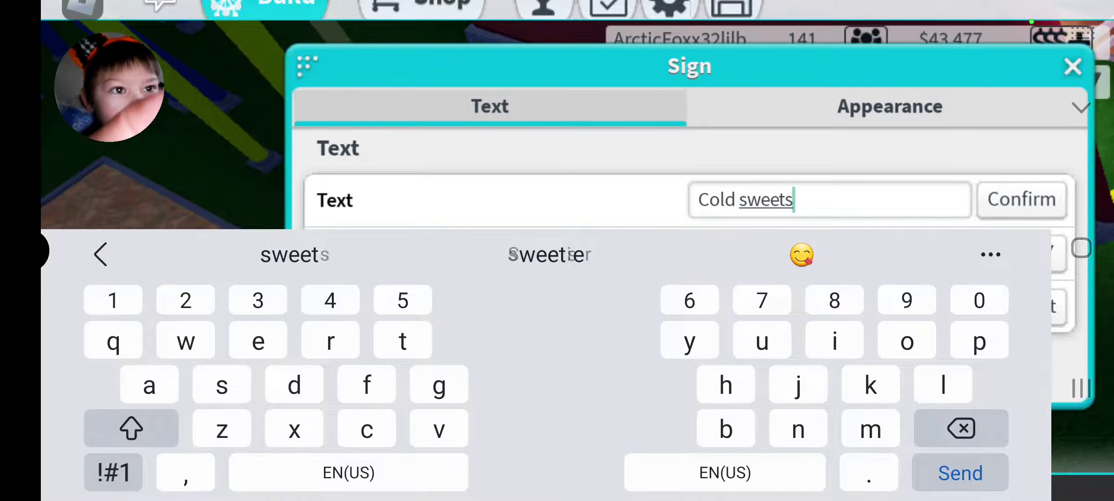
{"action": "key", "text": "Return"}
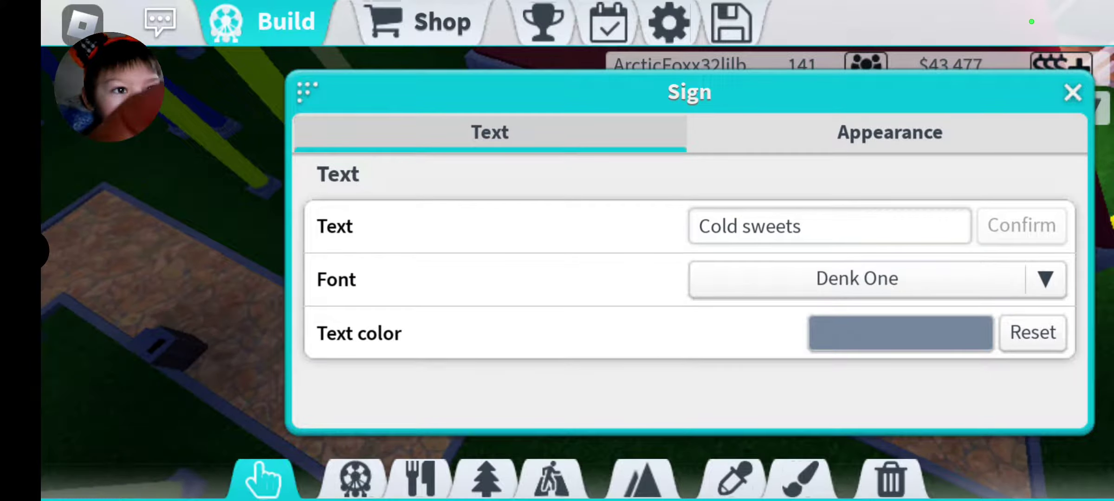
{"action": "left_click", "coordinate": [1072, 92]}
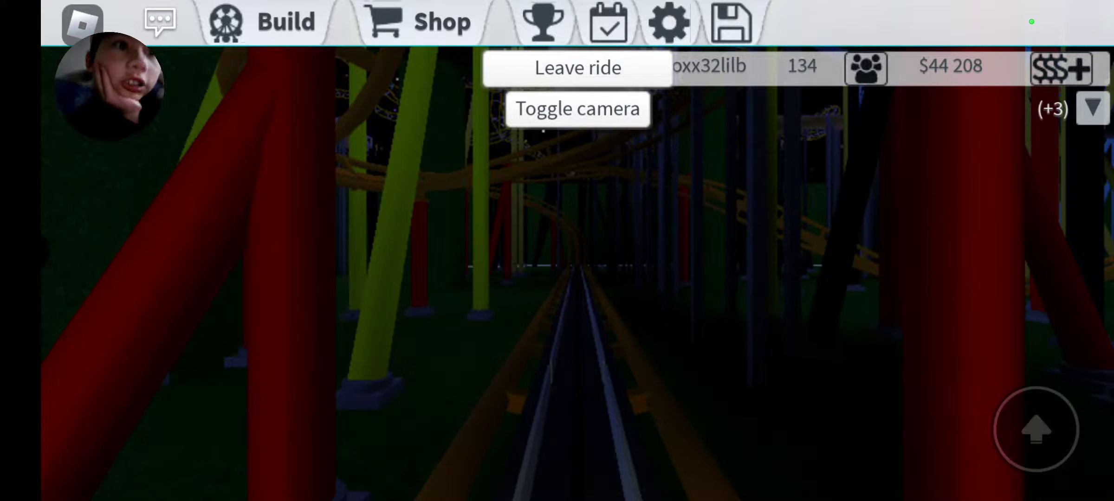
Step: Swipe away the Video saved and Rate your recent experience notifications
{"action": "left_click_drag", "start_coordinate": [558, 9], "coordinate": [557, 261]}
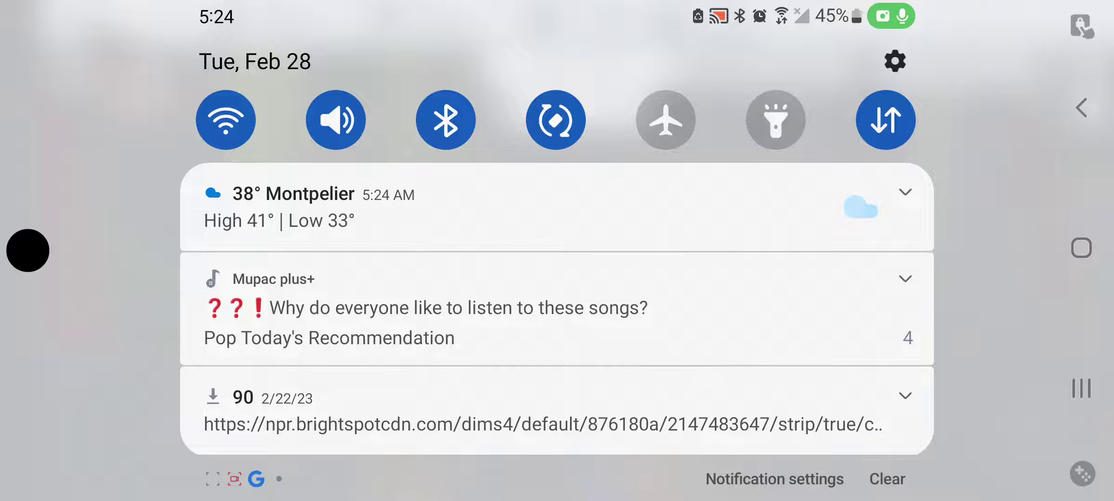
{"action": "left_click_drag", "start_coordinate": [557, 392], "coordinate": [557, 218]}
{"action": "left_click_drag", "start_coordinate": [349, 200], "coordinate": [1044, 200]}
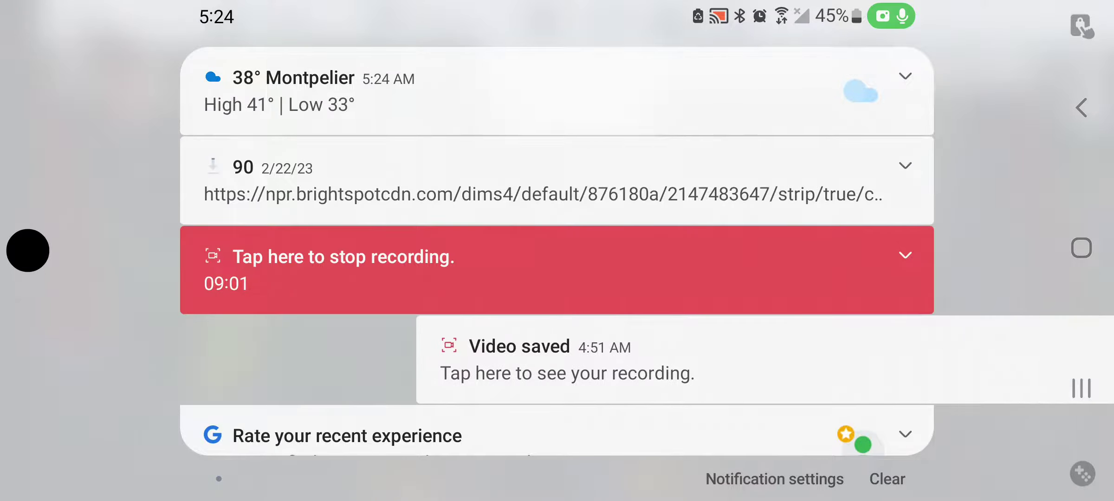
{"action": "left_click_drag", "start_coordinate": [609, 361], "coordinate": [1044, 361]}
{"action": "left_click_drag", "start_coordinate": [609, 361], "coordinate": [1045, 361]}
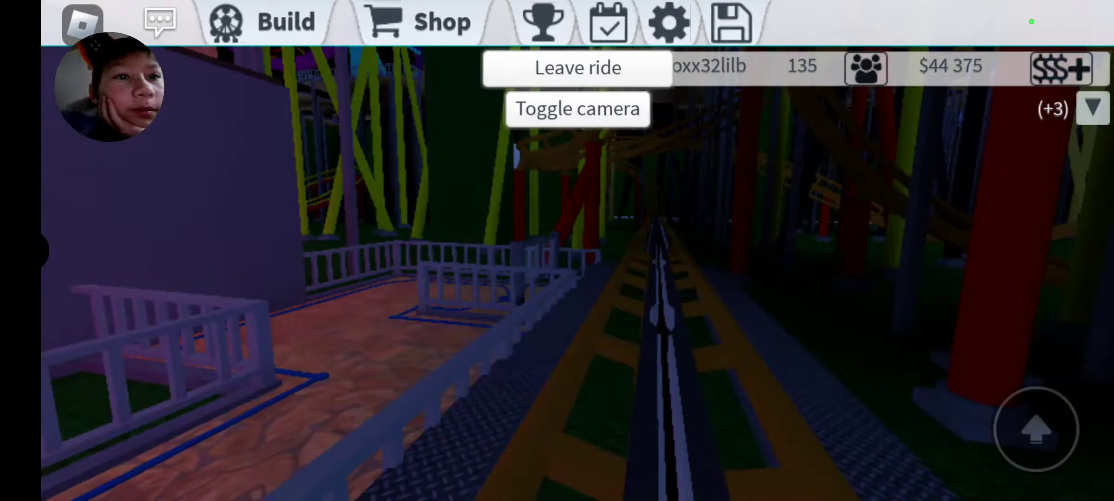
Step: Leave the coaster ride and head to the red-and-yellow coaster car
{"action": "left_click", "coordinate": [577, 68]}
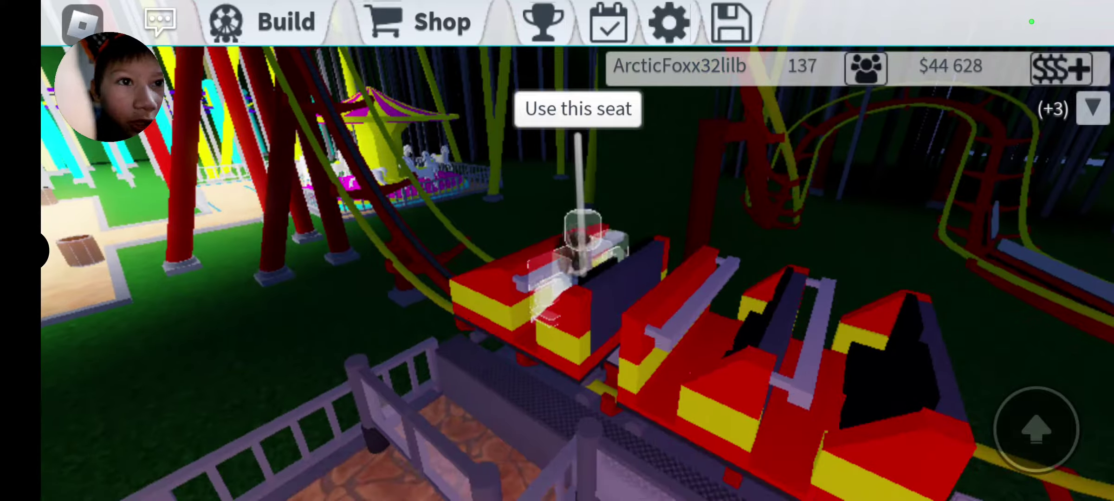
Step: Take the red-and-yellow coaster seat, then run across the plaza toward the red flag
{"action": "left_click", "coordinate": [580, 109]}
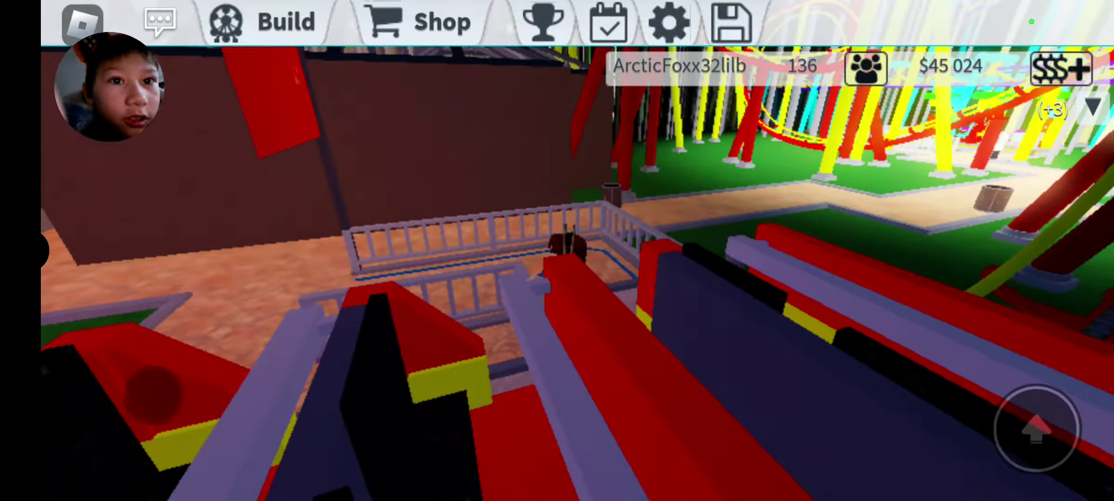
{"action": "left_click_drag", "start_coordinate": [139, 409], "coordinate": [174, 406]}
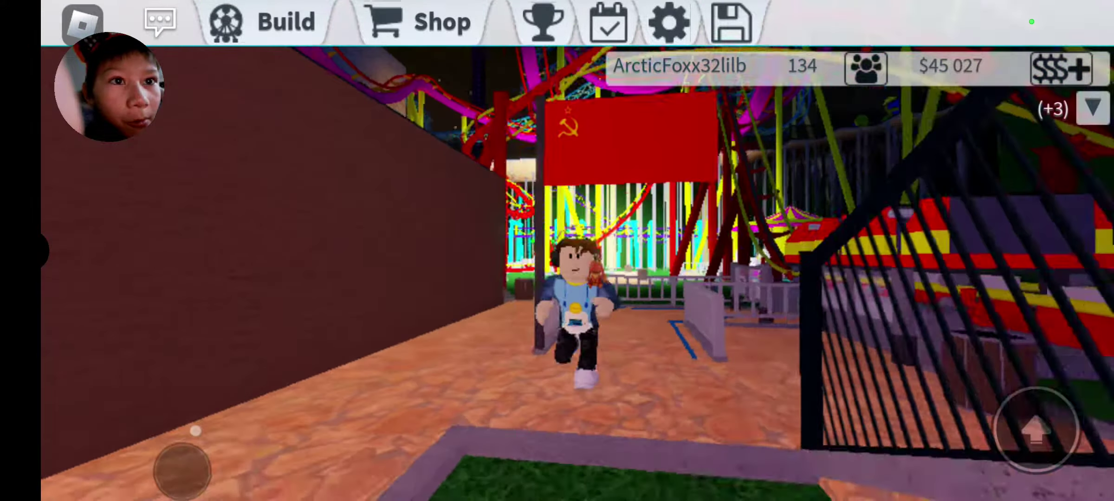
{"action": "mouse_move", "coordinate": [182, 469]}
{"action": "left_mouse_down"}
{"action": "mouse_move", "coordinate": [180, 312]}
{"action": "mouse_move", "coordinate": [170, 322]}
{"action": "mouse_move", "coordinate": [152, 287]}
{"action": "mouse_move", "coordinate": [161, 379]}
{"action": "mouse_move", "coordinate": [187, 357]}
{"action": "mouse_move", "coordinate": [209, 366]}
{"action": "left_mouse_up"}
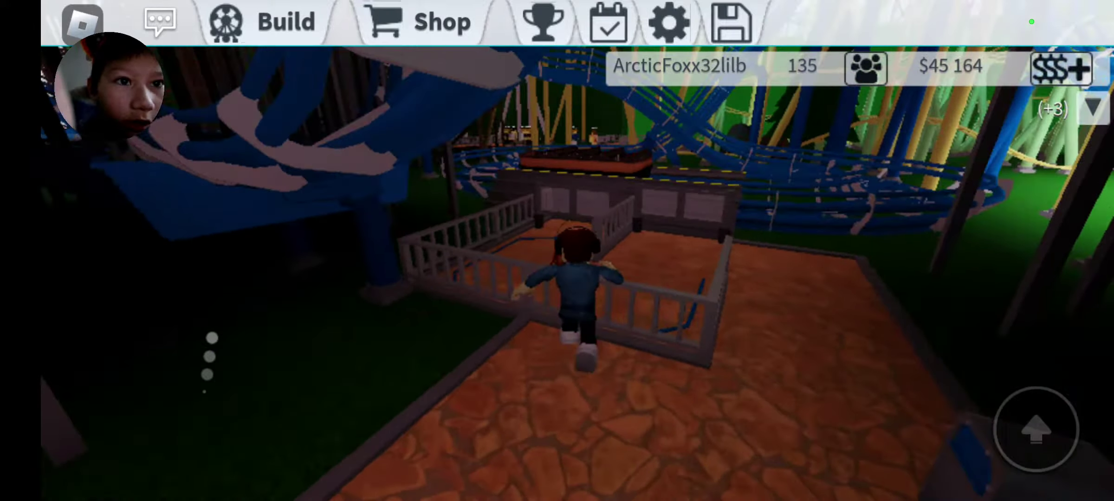
Step: Sit in the blue coaster's train, ride it in first-person, then leave the ride
{"action": "left_click", "coordinate": [548, 470]}
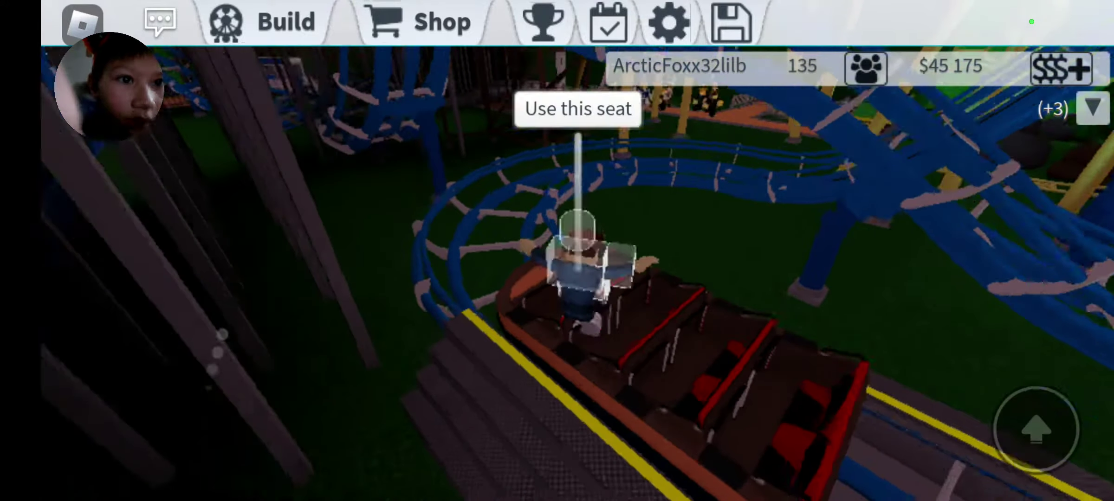
{"action": "left_click", "coordinate": [578, 109]}
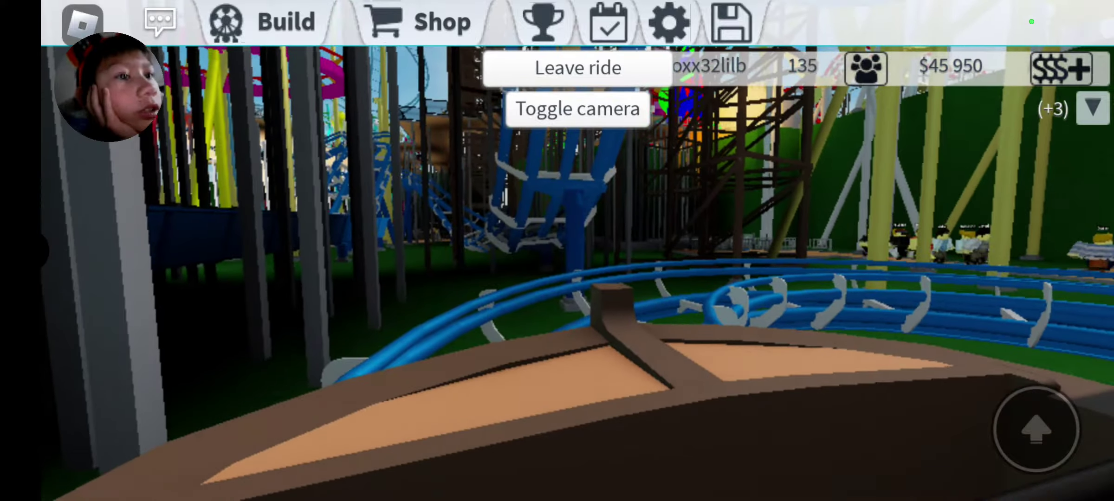
{"action": "left_click", "coordinate": [578, 68]}
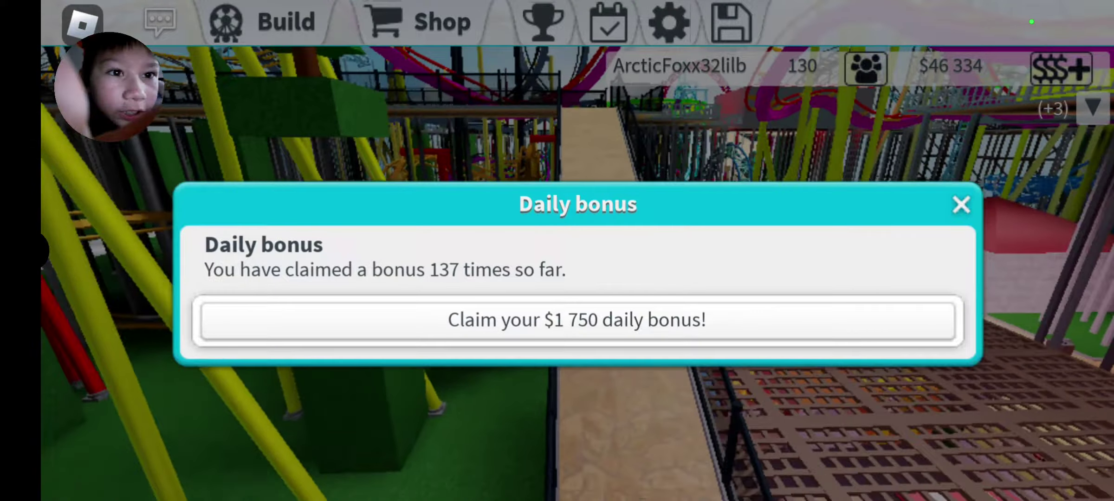
Step: Claim the $1,750 Daily bonus and dismiss its notice
{"action": "left_click", "coordinate": [961, 204]}
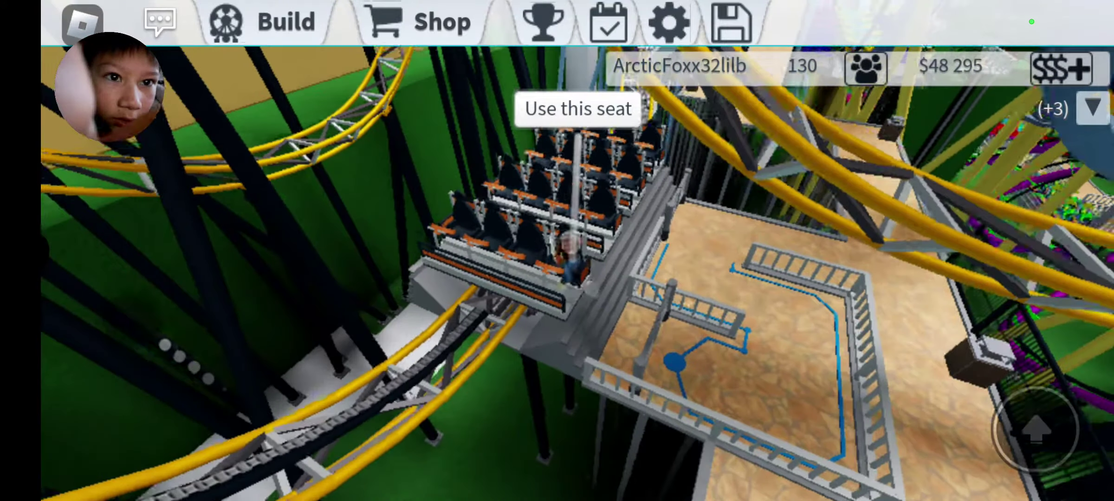
Step: Sit in the yellow coaster's train, ride it to the end, then get off
{"action": "left_click", "coordinate": [578, 108]}
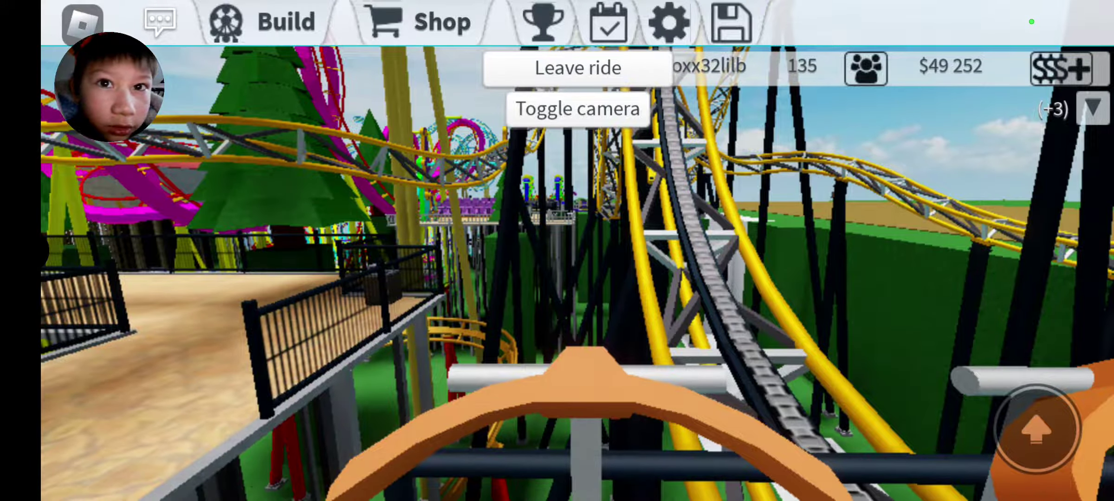
{"action": "left_click", "coordinate": [577, 68]}
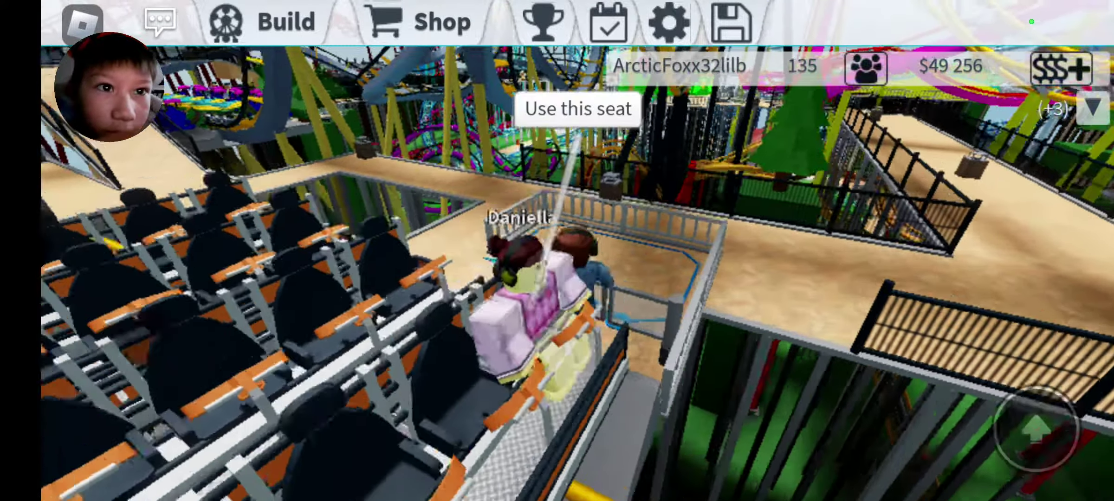
Step: Run and jump along the park paths to the building entrance, then enter Build mode
{"action": "key", "text": "w"}
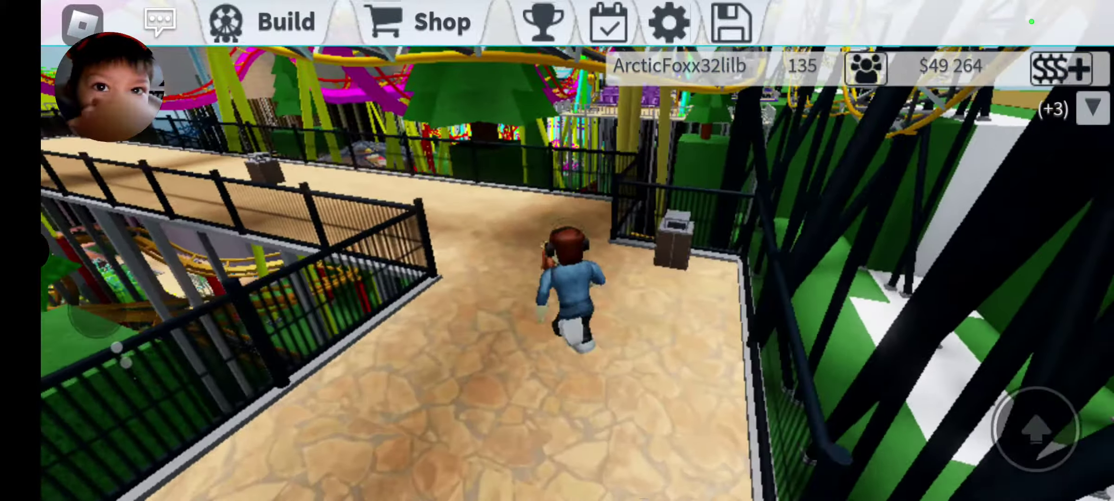
{"action": "key", "text": "w"}
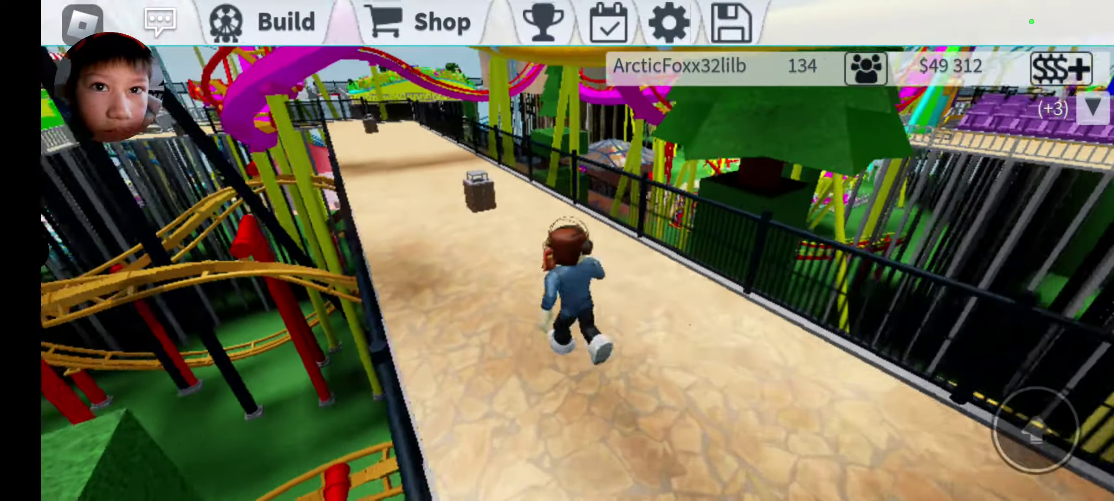
{"action": "key", "text": "w"}
{"action": "key", "text": "space"}
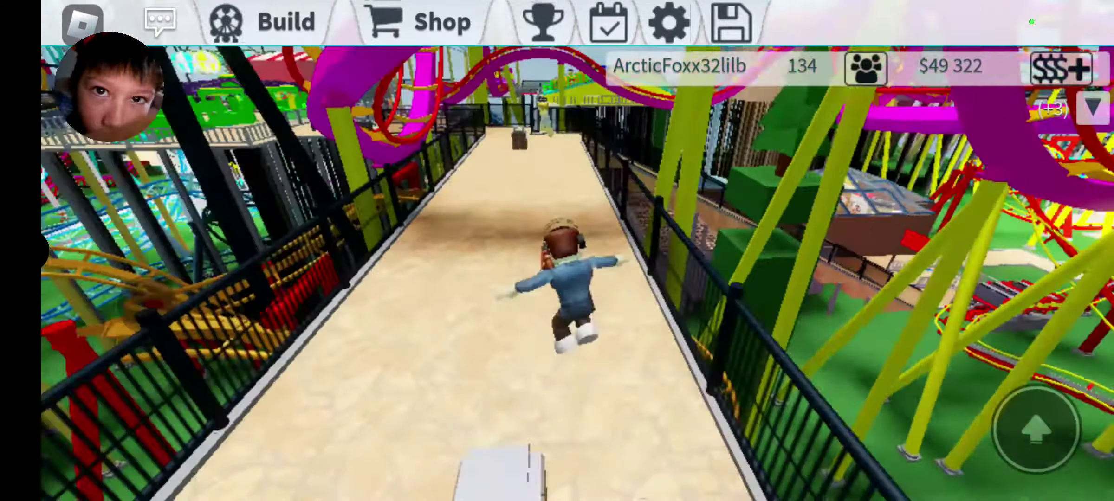
{"action": "key", "text": "w"}
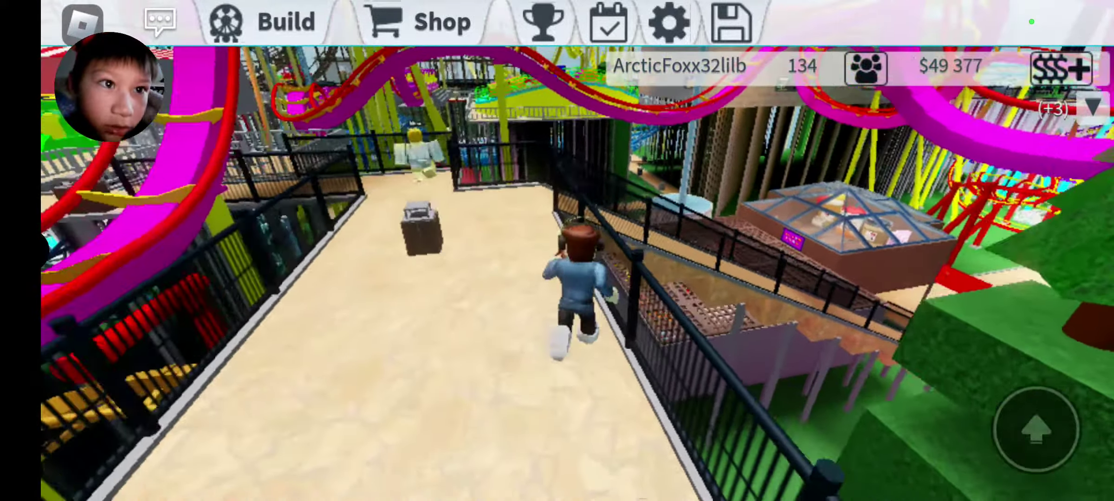
{"action": "key", "text": "w"}
{"action": "key", "text": "space"}
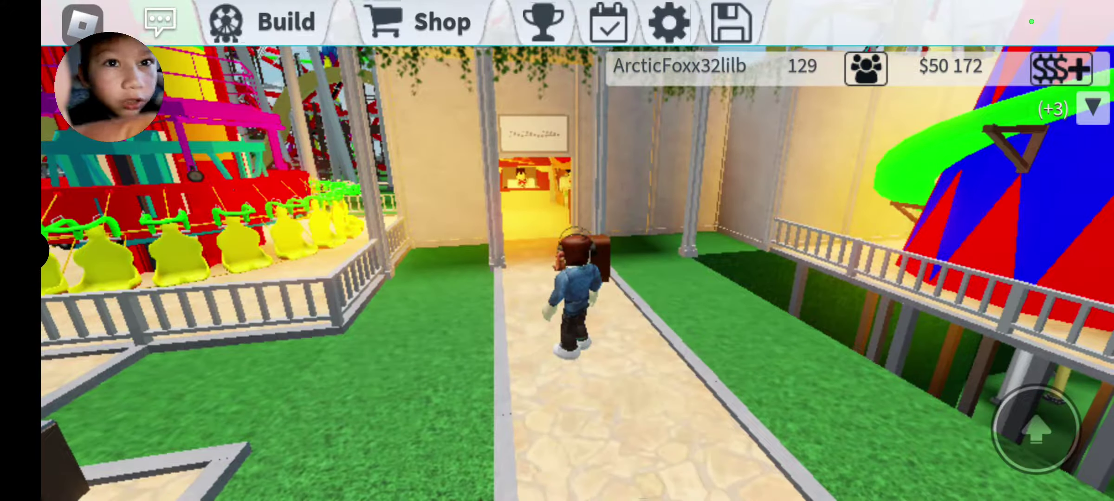
{"action": "left_click", "coordinate": [261, 20]}
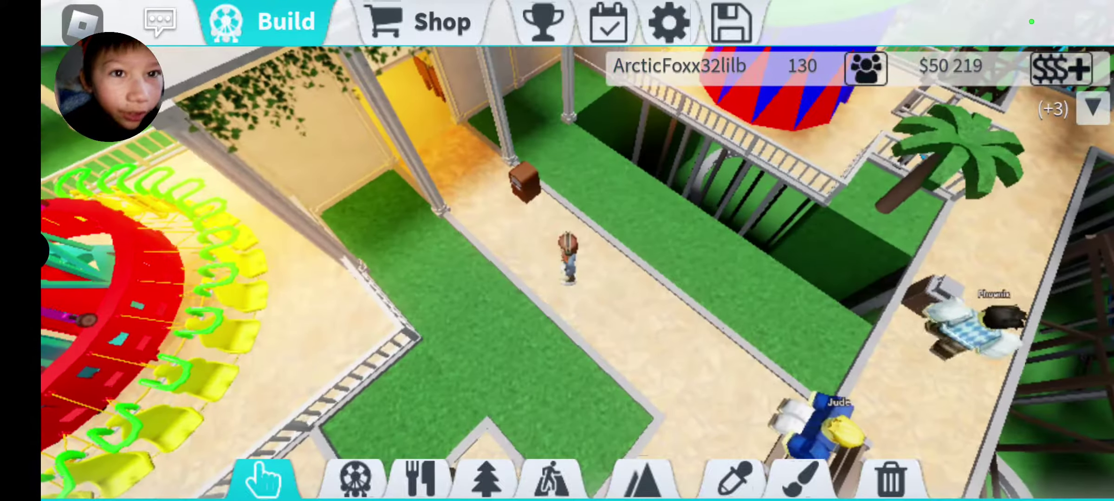
Step: Select the entrance sign to view its '#' text in Antique font
{"action": "left_click", "coordinate": [297, 244]}
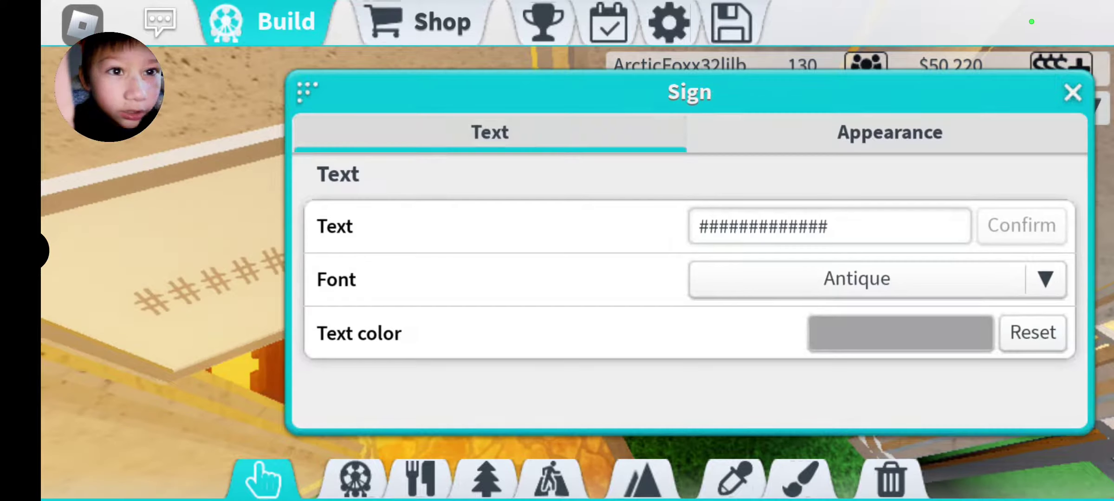